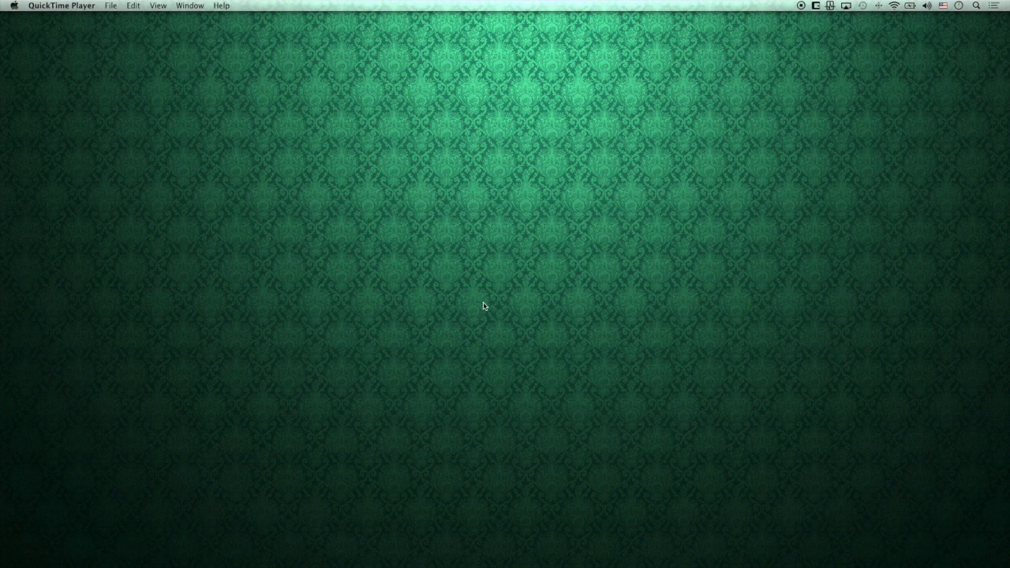
- Open iPhoto and create a new album titled with the owner's first name in possessive form followed by "Photostream"
{"action": "mouse_move", "coordinate": [649, 553]}
{"action": "left_click", "coordinate": [587, 541]}
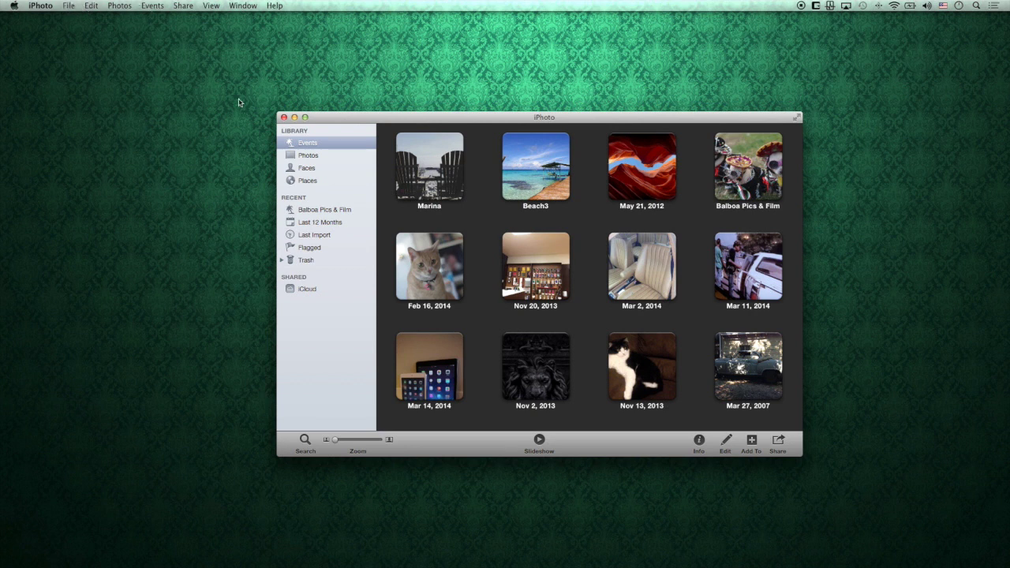
{"action": "right_click", "coordinate": [319, 328]}
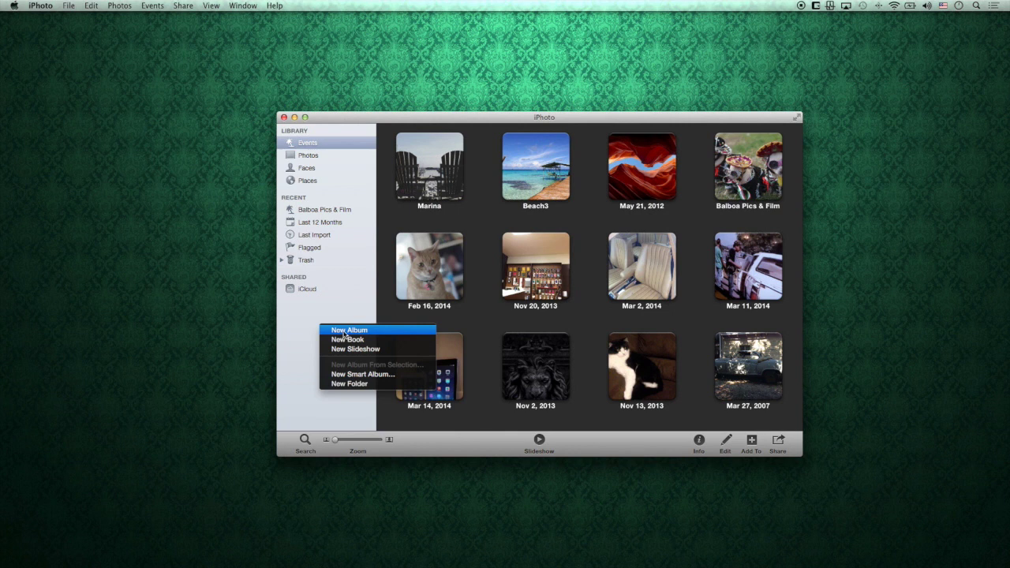
{"action": "left_click", "coordinate": [345, 331]}
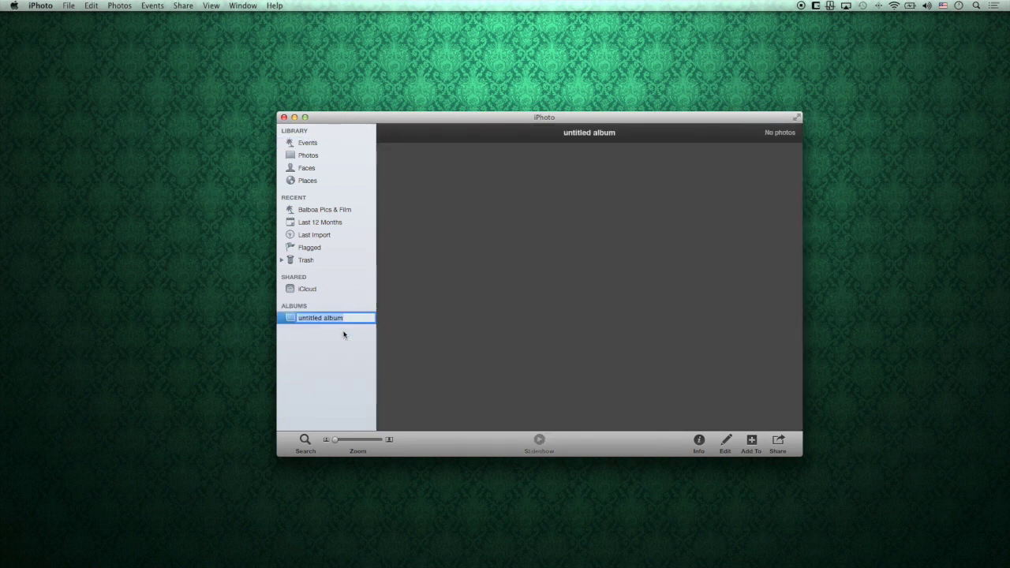
{"action": "type", "text": "Lano's Photostream"}
{"action": "key", "text": "Return"}
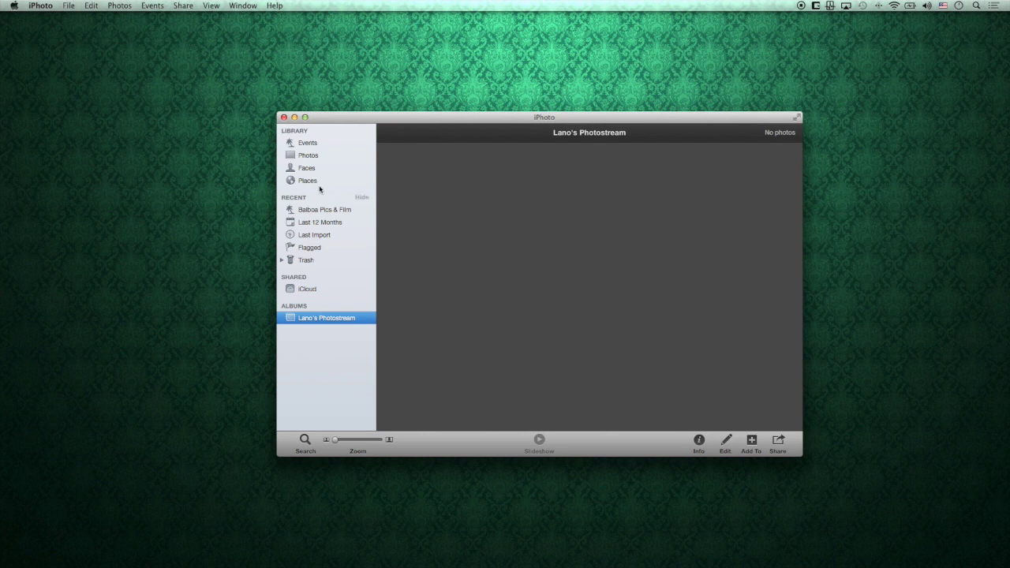
- Add photos P1000612_2, P1000613, P1000618_2 and P1000637 from the Marina event to the new Photostream album
{"action": "left_click", "coordinate": [308, 143]}
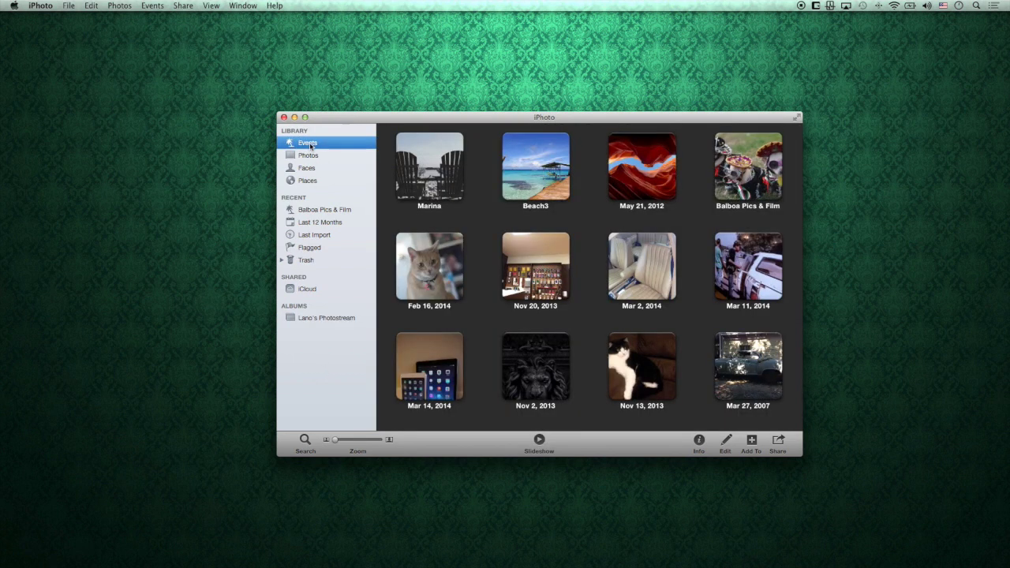
{"action": "double_click", "coordinate": [420, 179]}
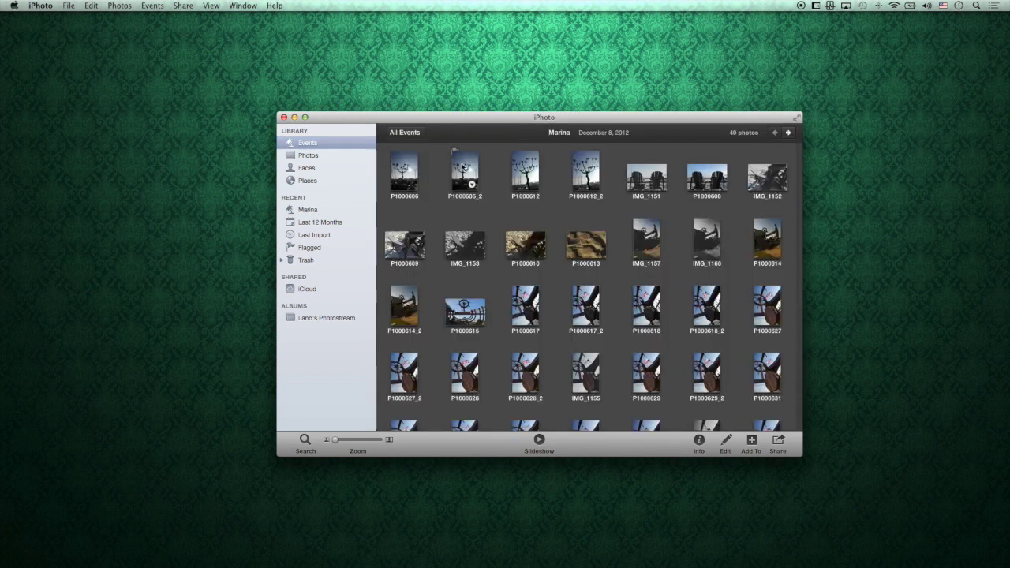
{"action": "left_click", "coordinate": [583, 169]}
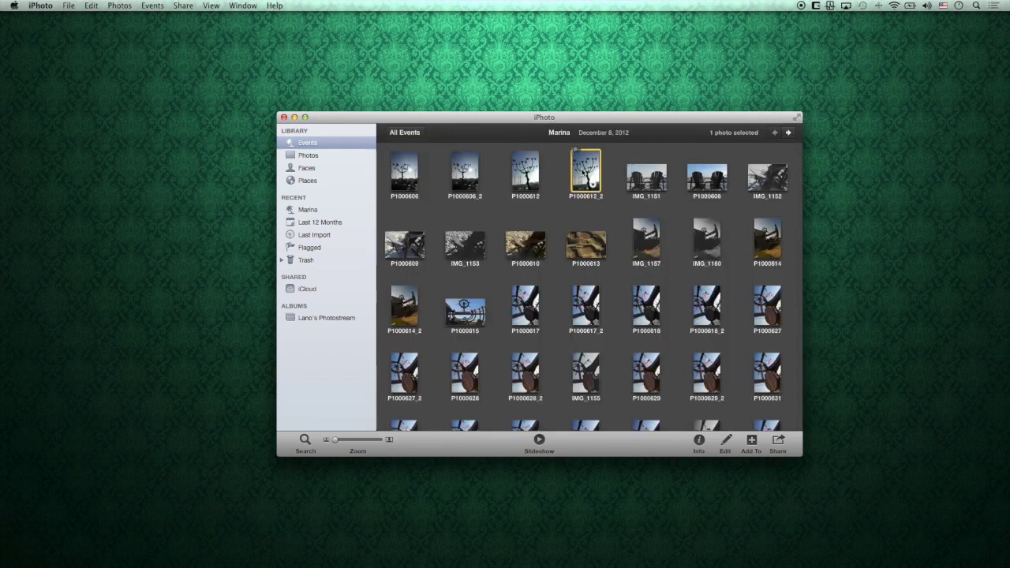
{"action": "left_click", "coordinate": [598, 247], "text": "super"}
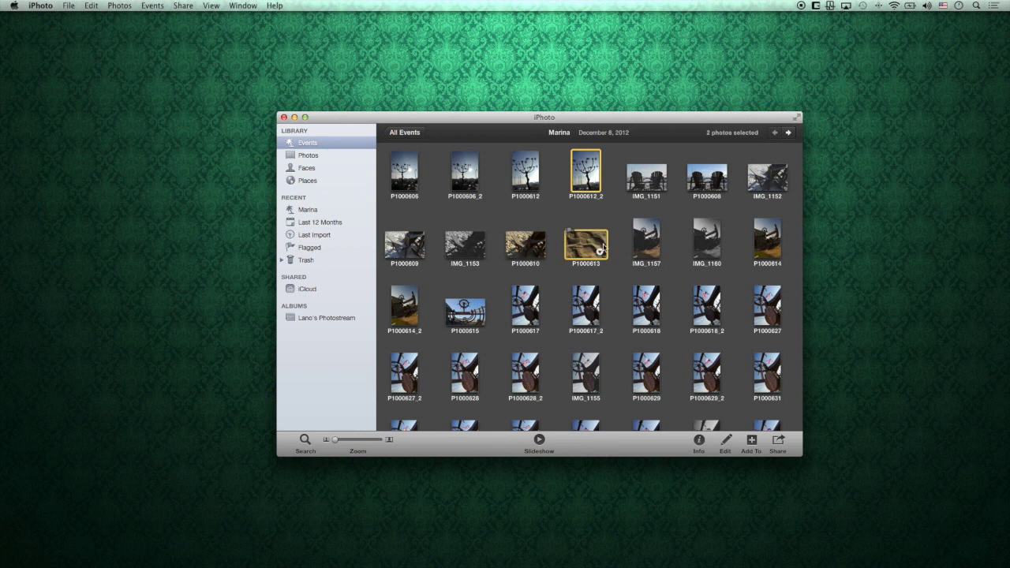
{"action": "left_click", "coordinate": [709, 307], "text": "super"}
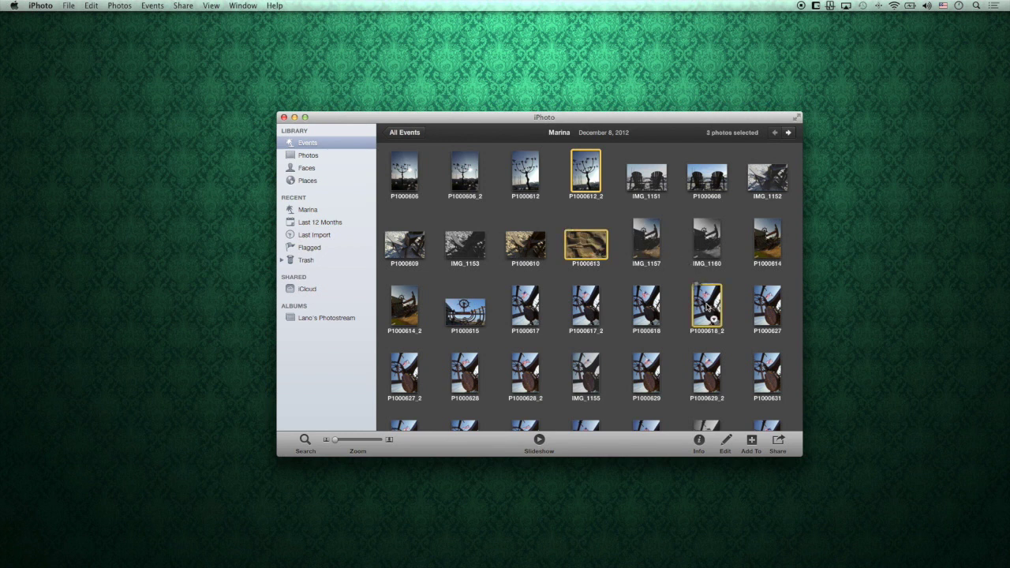
{"action": "left_click", "coordinate": [596, 426], "text": "super"}
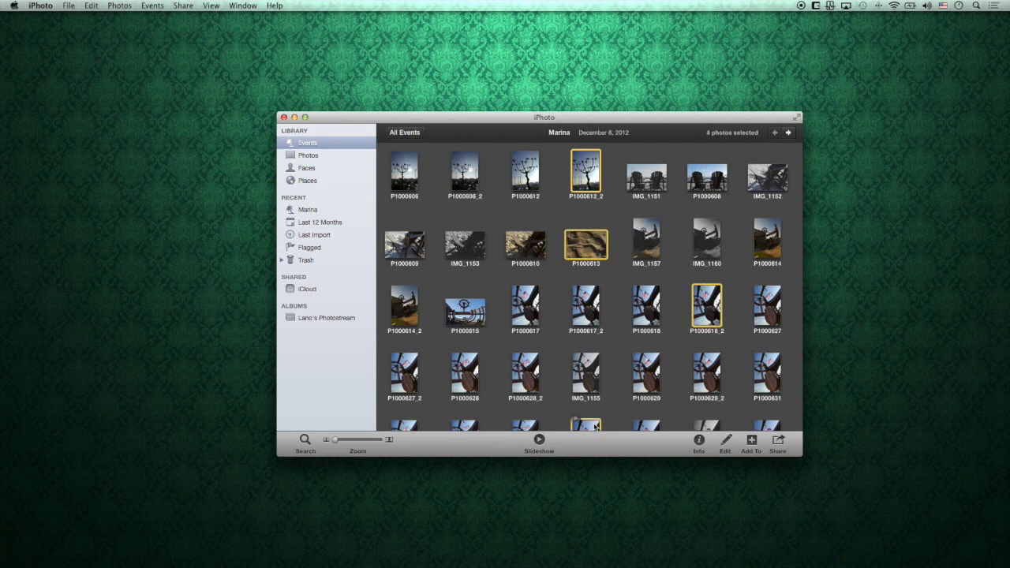
{"action": "left_click", "coordinate": [584, 243]}
{"action": "left_click_drag", "start_coordinate": [584, 243], "coordinate": [324, 317]}
- Add photos Beach3, Beach5 and Beach1 from the Beach3 event to the Photostream album
{"action": "left_click", "coordinate": [398, 134]}
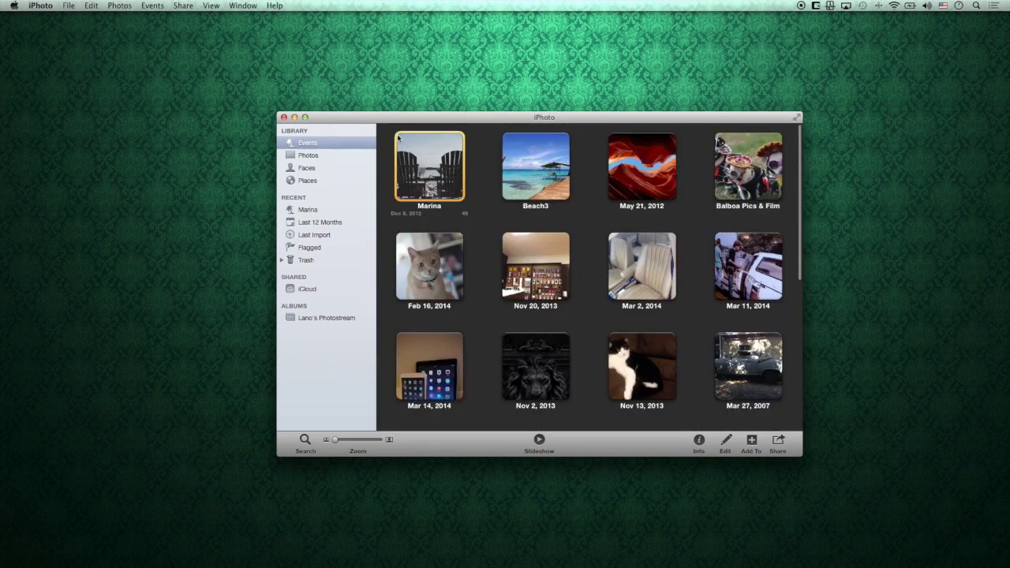
{"action": "double_click", "coordinate": [528, 177]}
{"action": "left_click", "coordinate": [468, 174]}
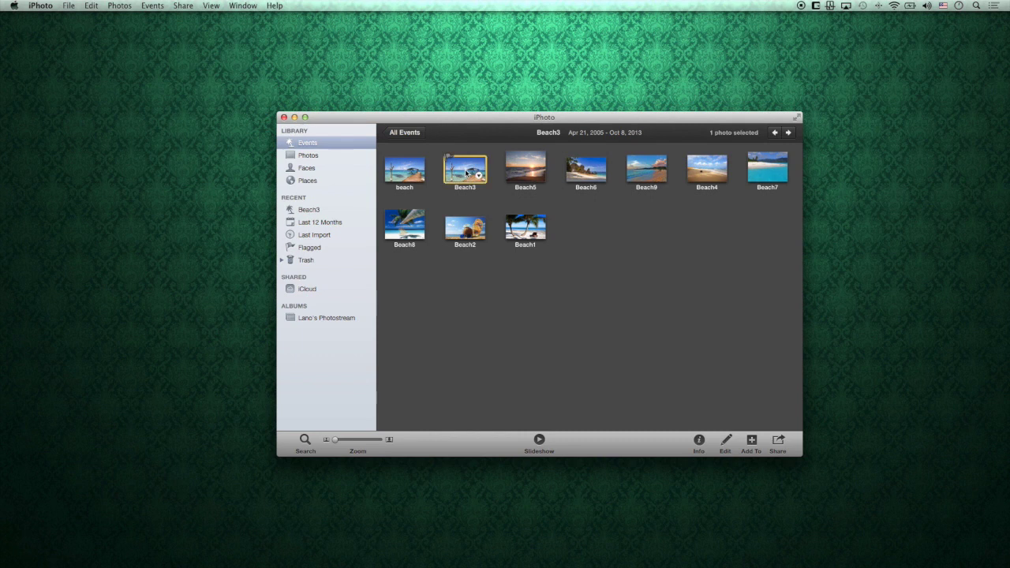
{"action": "left_click", "coordinate": [538, 172], "text": "super"}
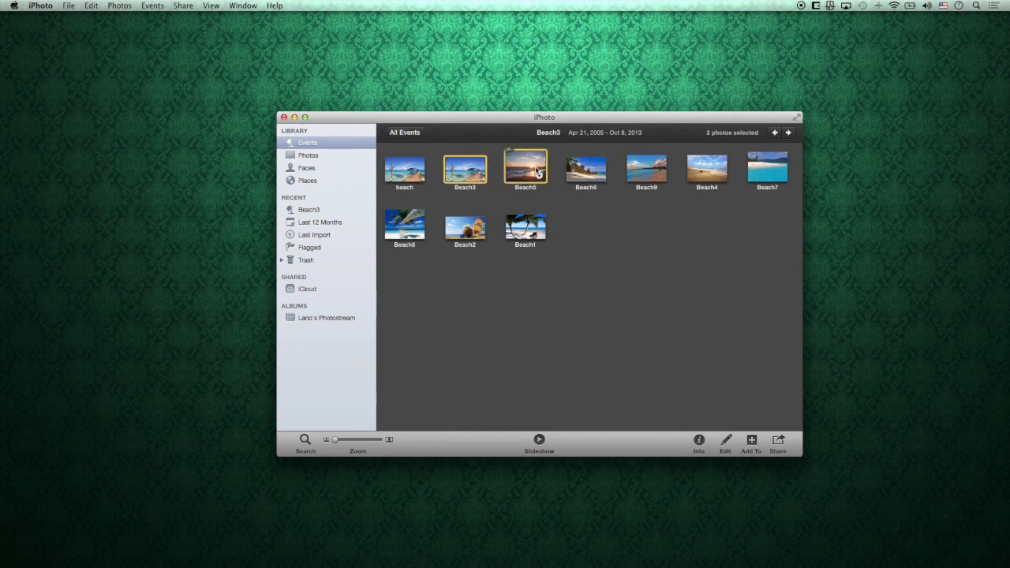
{"action": "left_click", "coordinate": [538, 229], "text": "super"}
{"action": "left_click_drag", "start_coordinate": [539, 229], "coordinate": [331, 317]}
- Add photo P1010687 from the end of the Balboa Pics & Film event to the Photostream album and return to all events
{"action": "left_click", "coordinate": [404, 133]}
{"action": "double_click", "coordinate": [736, 168]}
{"action": "scroll", "coordinate": [636, 383], "scroll_direction": "down", "scroll_amount": 15}
{"action": "left_click", "coordinate": [646, 402]}
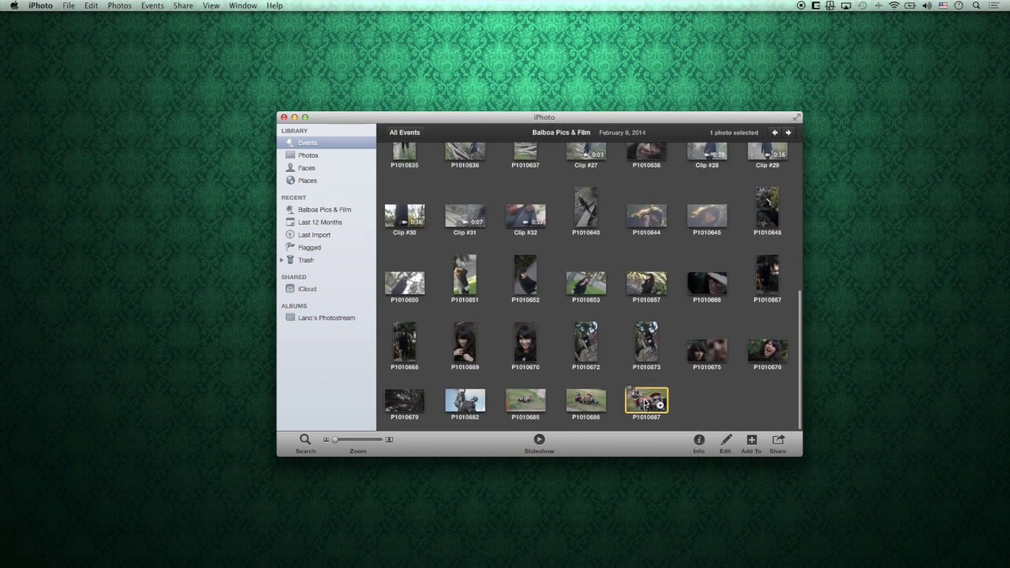
{"action": "left_click_drag", "start_coordinate": [646, 402], "coordinate": [333, 318]}
{"action": "left_click", "coordinate": [404, 131]}
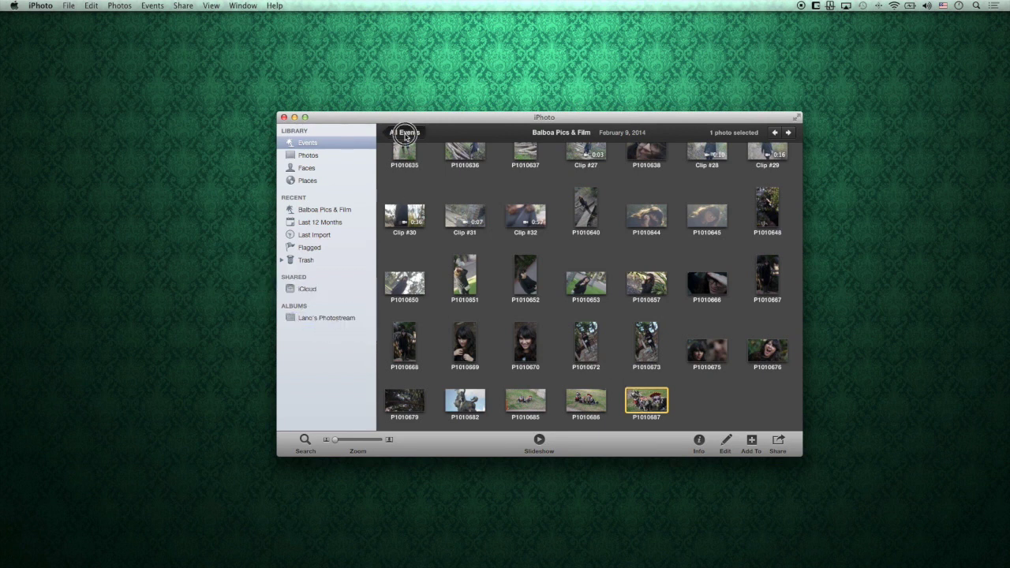
- Review the photos in the Photostream album, viewing P1010687 enlarged and returning to the album with nothing selected
{"action": "left_click", "coordinate": [322, 318]}
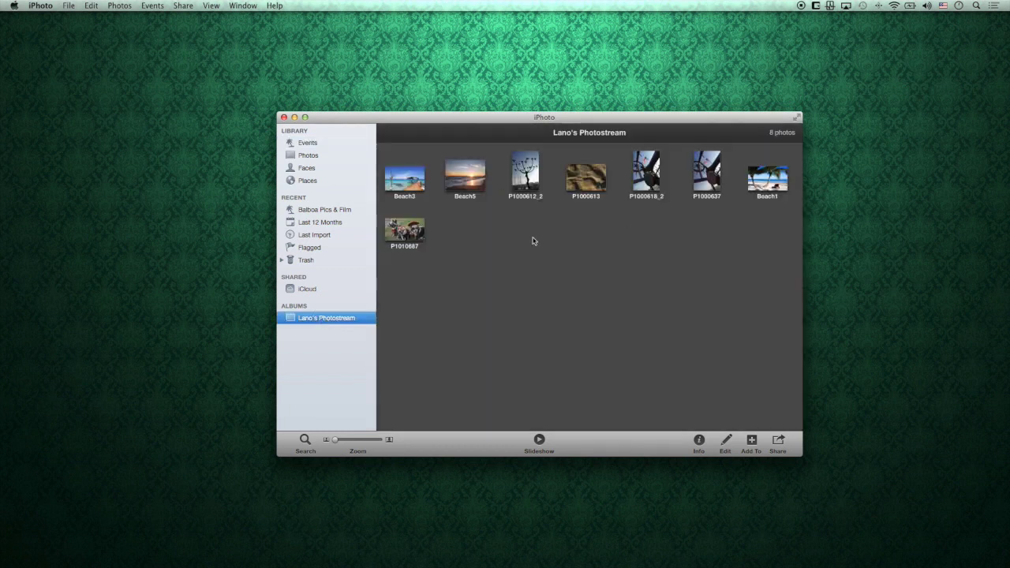
{"action": "left_click", "coordinate": [404, 230]}
{"action": "double_click", "coordinate": [404, 230]}
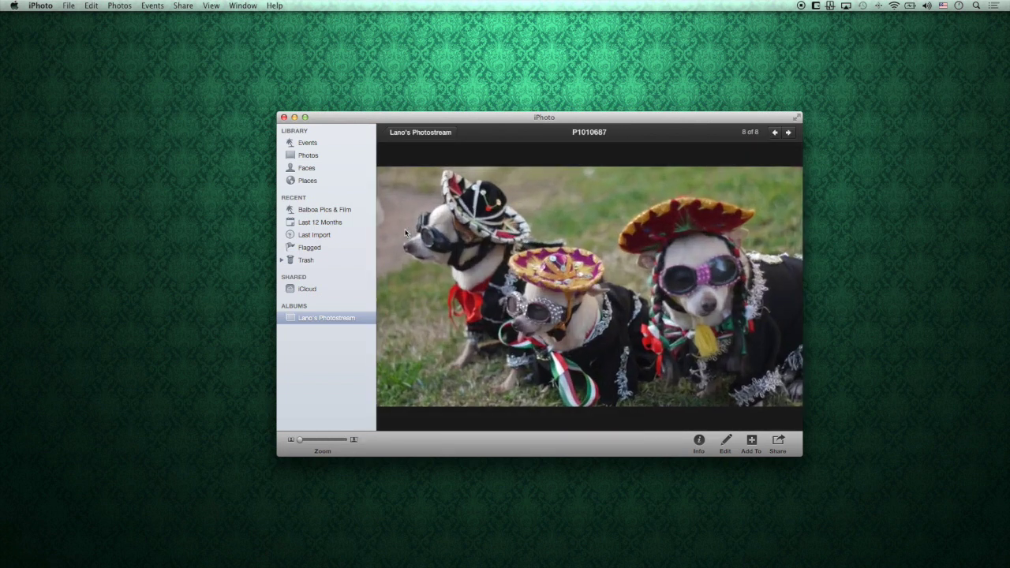
{"action": "left_click", "coordinate": [430, 136]}
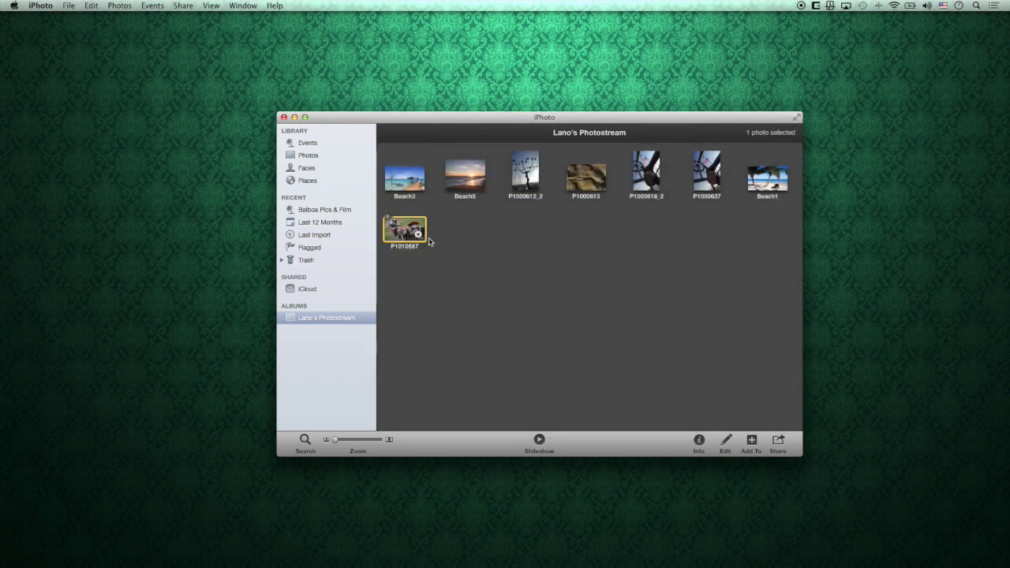
{"action": "left_click", "coordinate": [467, 239]}
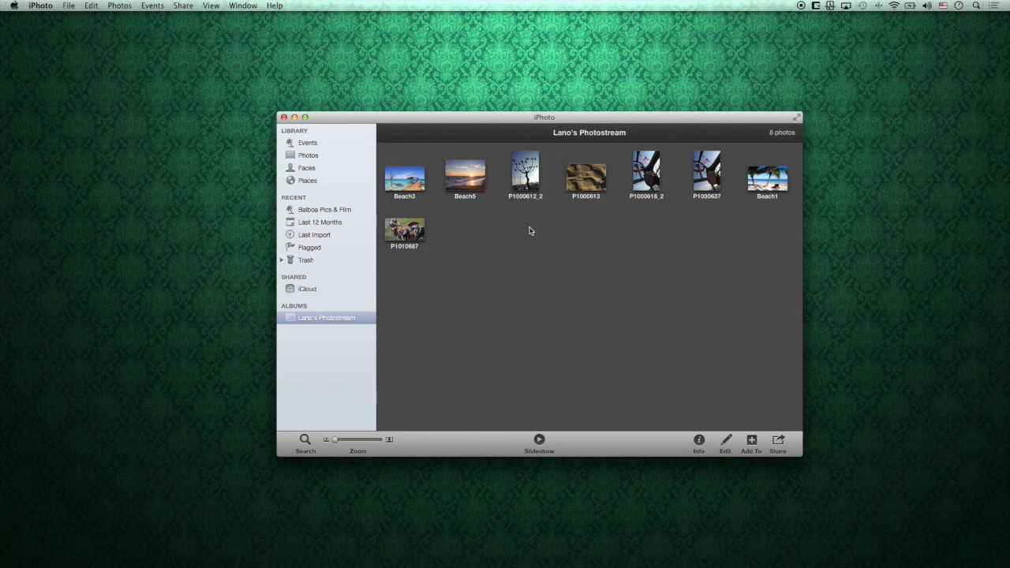
- Share the album's photos as a new iCloud photo stream with the recipient's e-mail address, and open the shared iCloud streams
{"action": "left_click", "coordinate": [752, 442]}
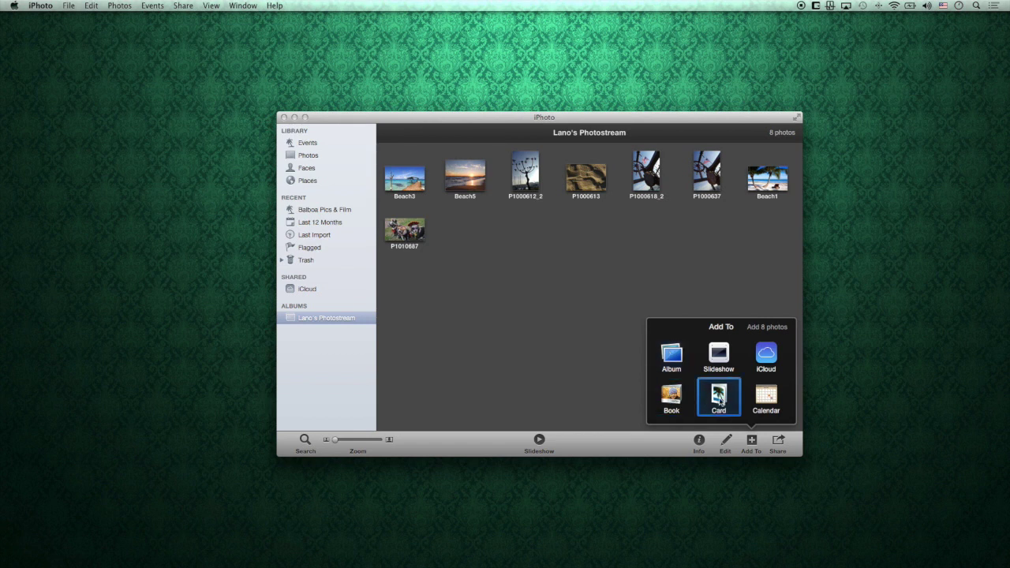
{"action": "left_click", "coordinate": [769, 361]}
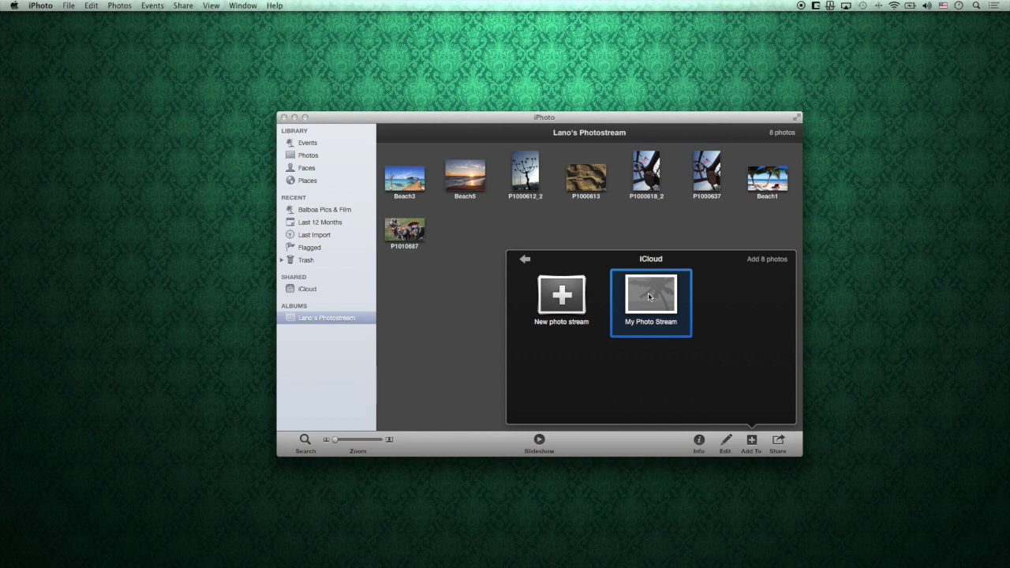
{"action": "left_click", "coordinate": [561, 300]}
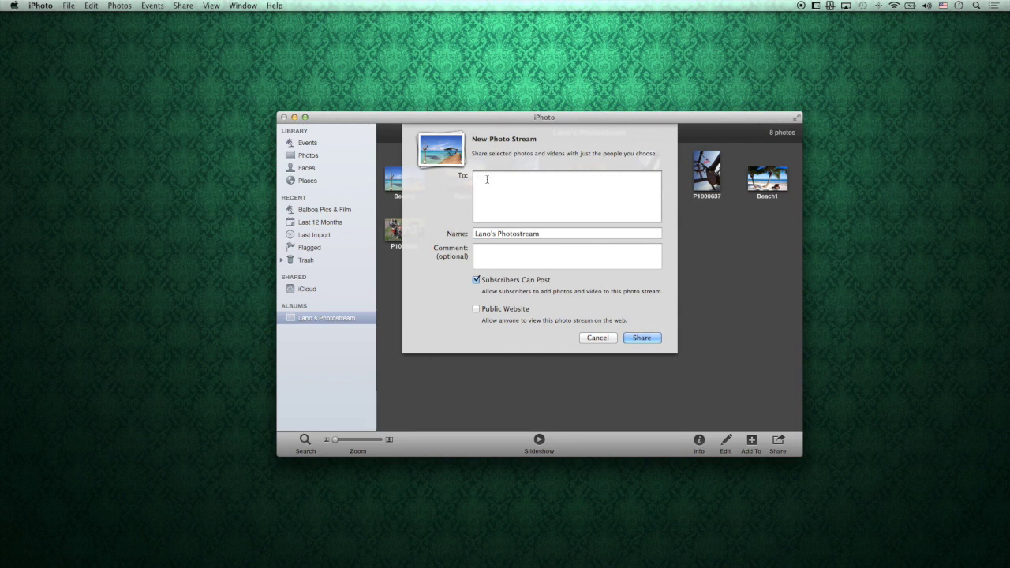
{"action": "type", "text": "lano"}
{"action": "key", "text": "Return"}
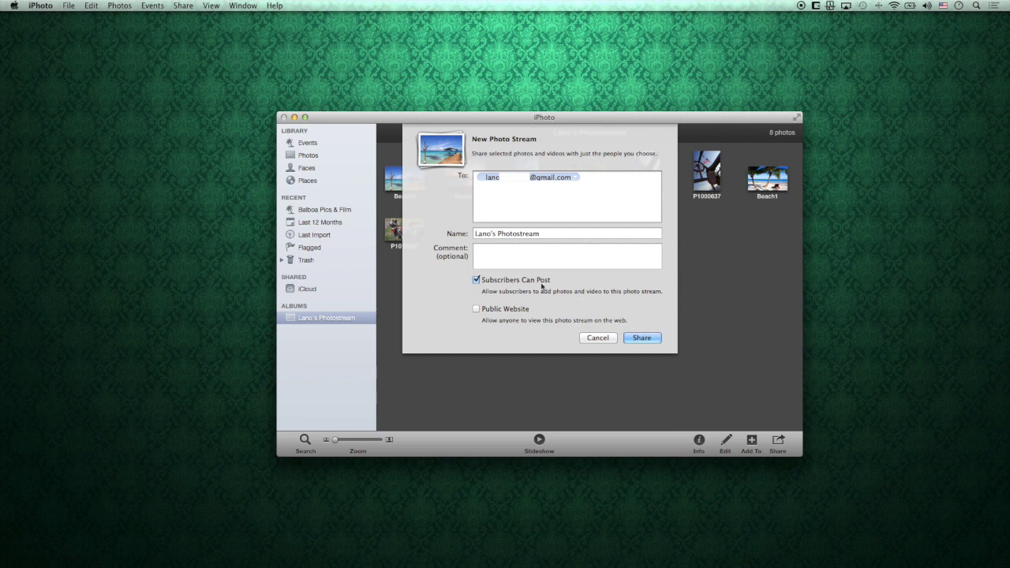
{"action": "left_click", "coordinate": [643, 339]}
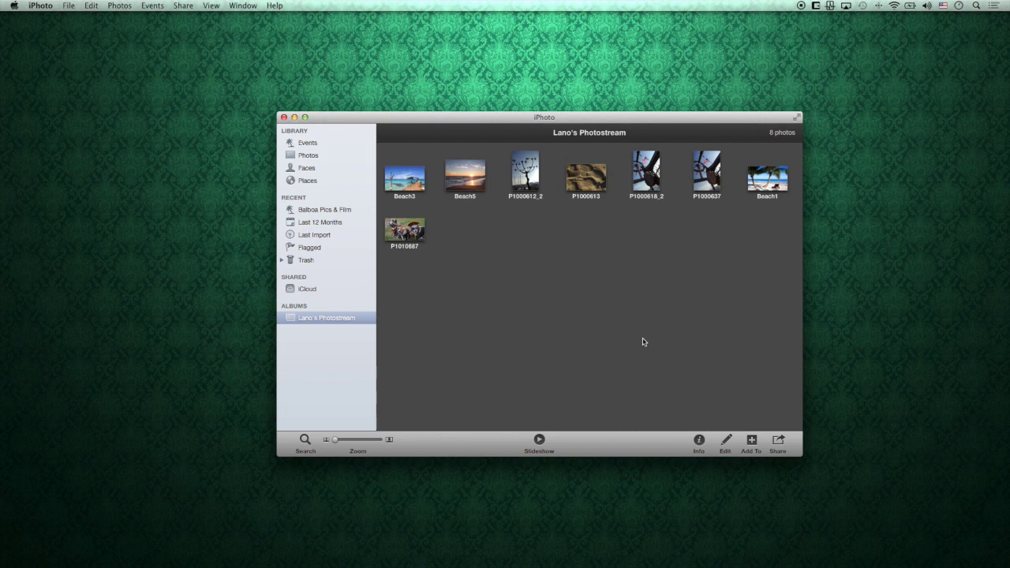
{"action": "left_click", "coordinate": [315, 289]}
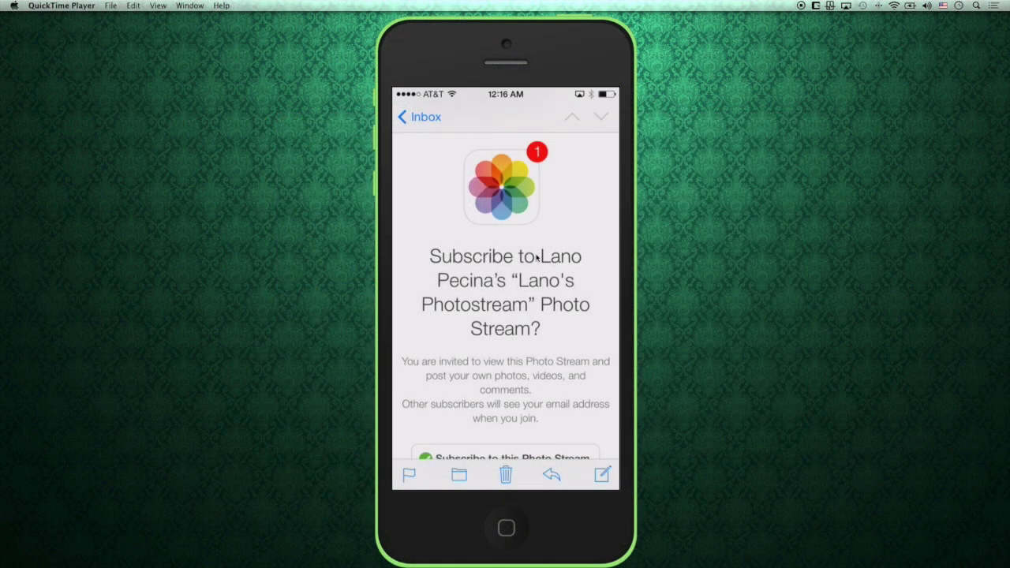
- On the mirrored iPhone, subscribe to the photo stream from the invitation e-mail and turn on Photo Sharing in the settings
{"action": "scroll", "coordinate": [531, 286], "scroll_direction": "down", "scroll_amount": 2}
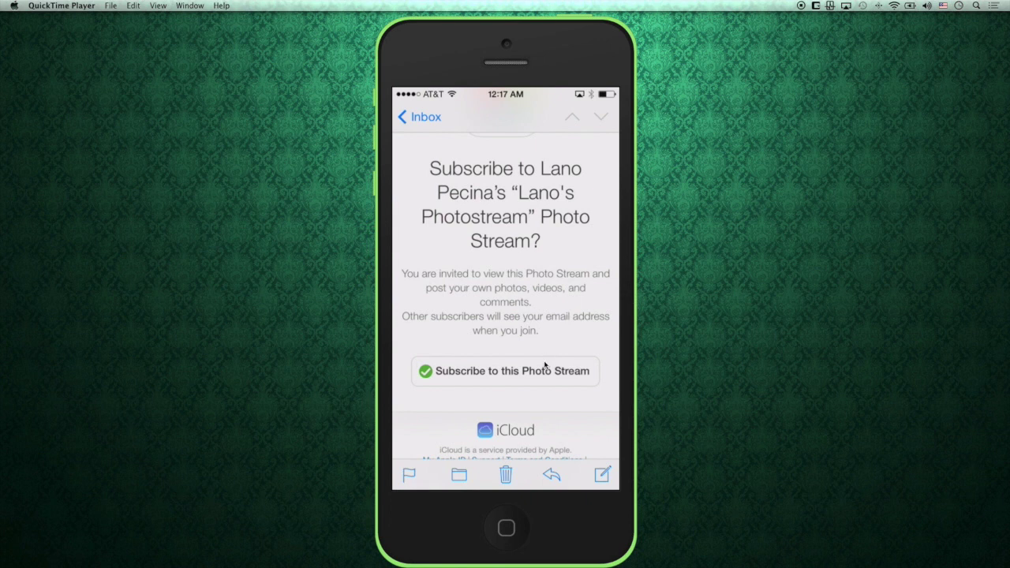
{"action": "left_click", "coordinate": [500, 373]}
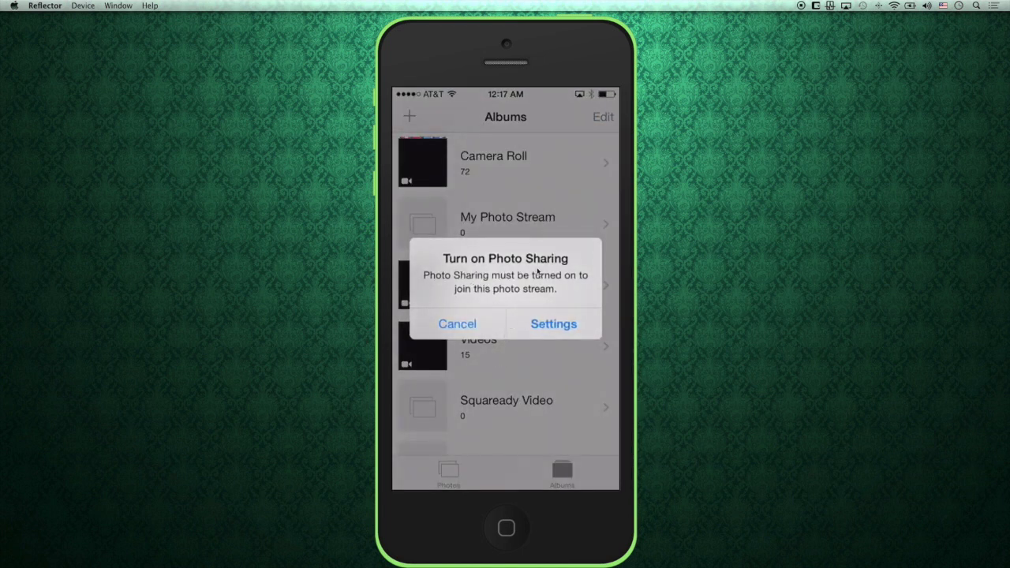
{"action": "left_click", "coordinate": [548, 326]}
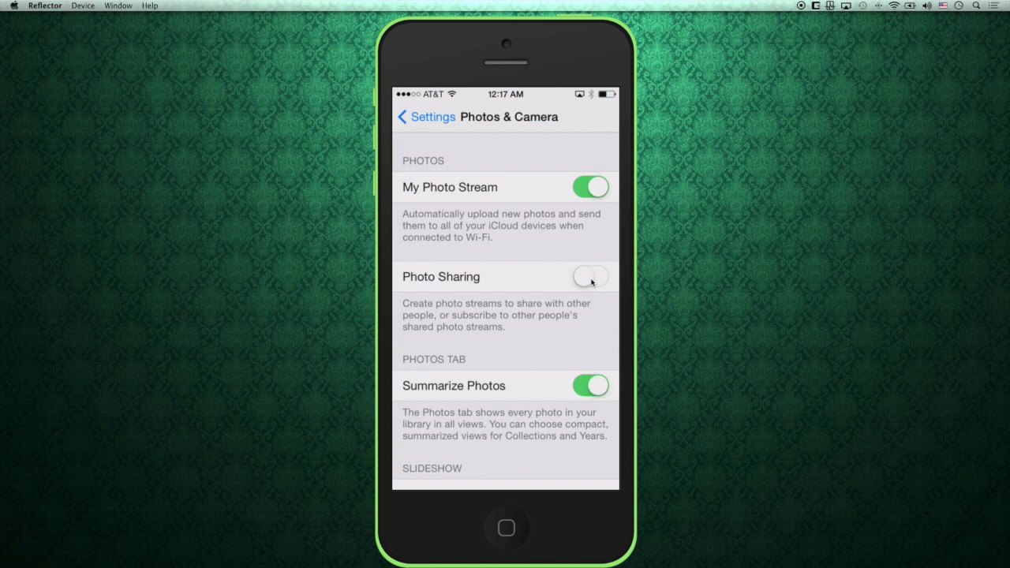
{"action": "left_click", "coordinate": [592, 283]}
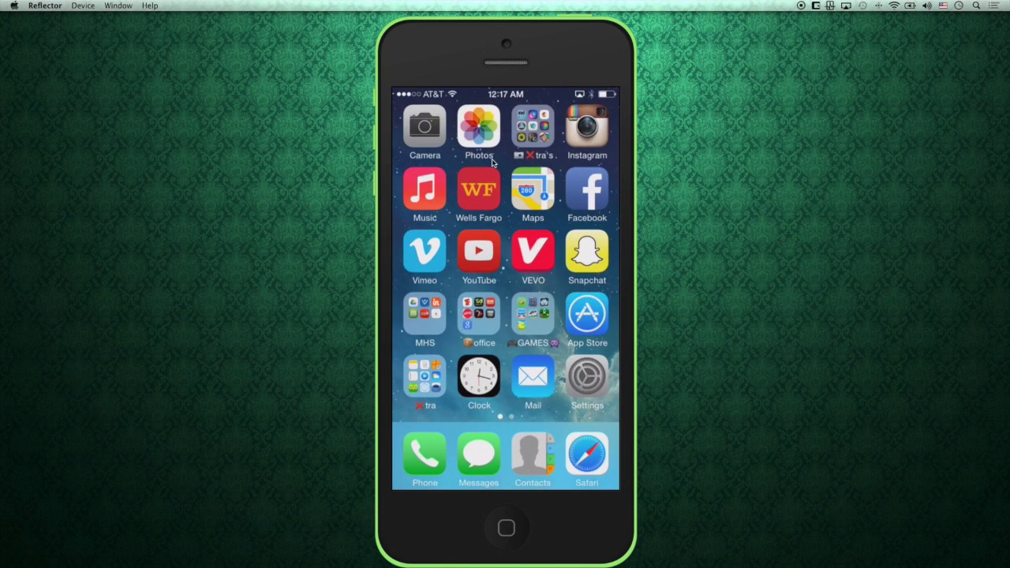
- Examine the shared Photostream's pictures and its people and sharing settings in the phone's Photos app, returning to the list of streams
{"action": "left_click", "coordinate": [479, 126]}
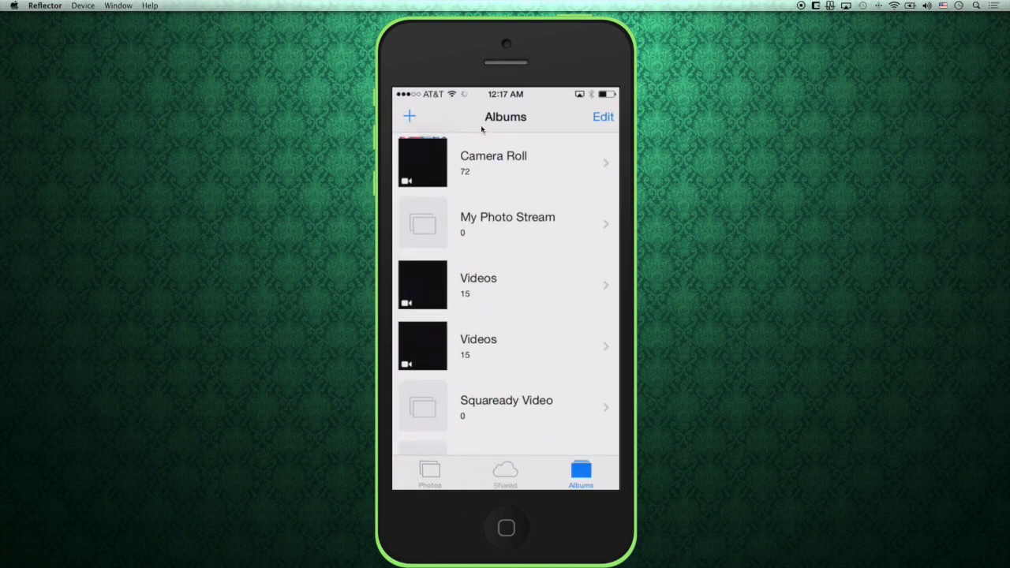
{"action": "left_click", "coordinate": [506, 471]}
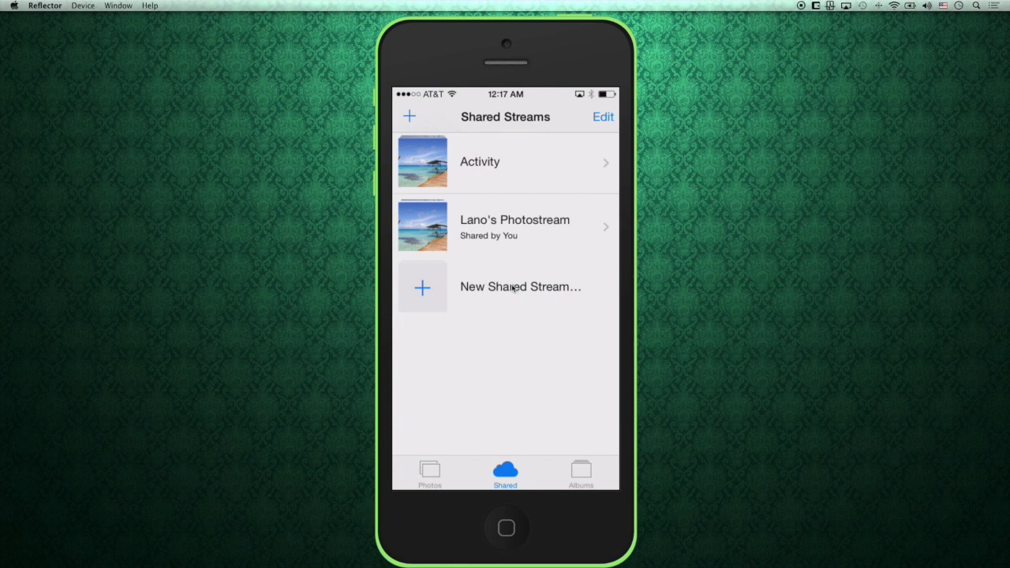
{"action": "left_click", "coordinate": [511, 225]}
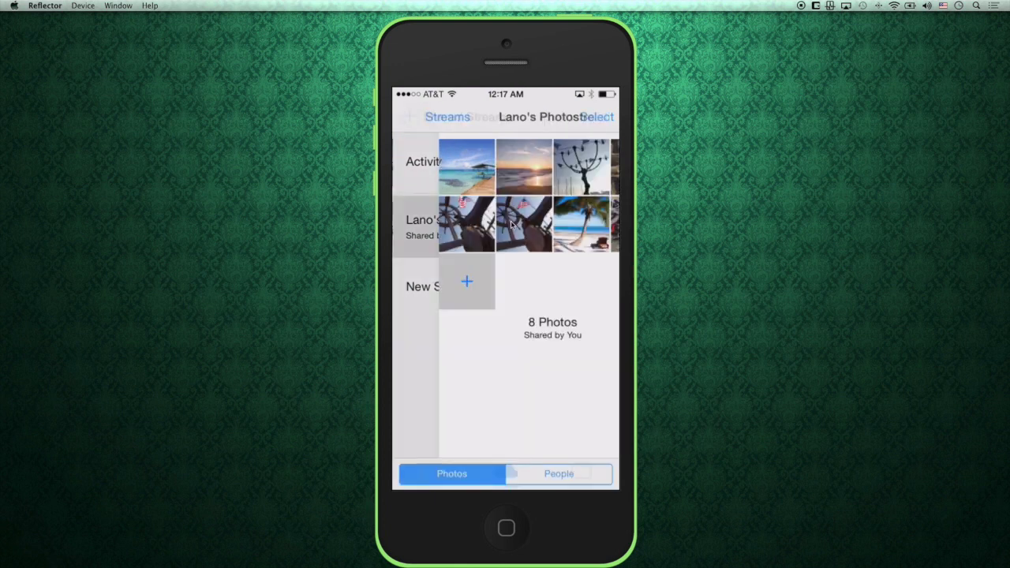
{"action": "left_click", "coordinate": [425, 165]}
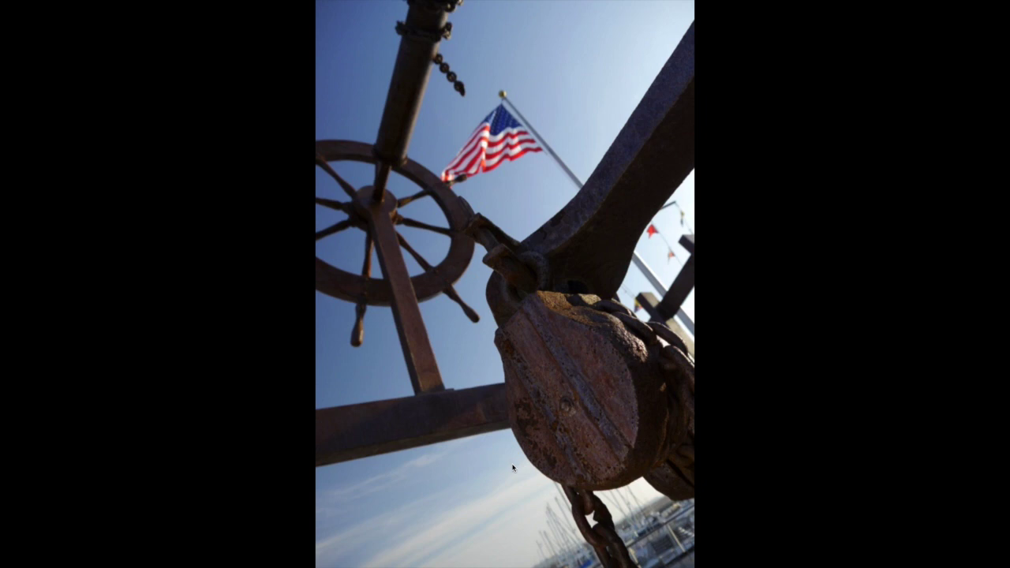
{"action": "left_click", "coordinate": [478, 443]}
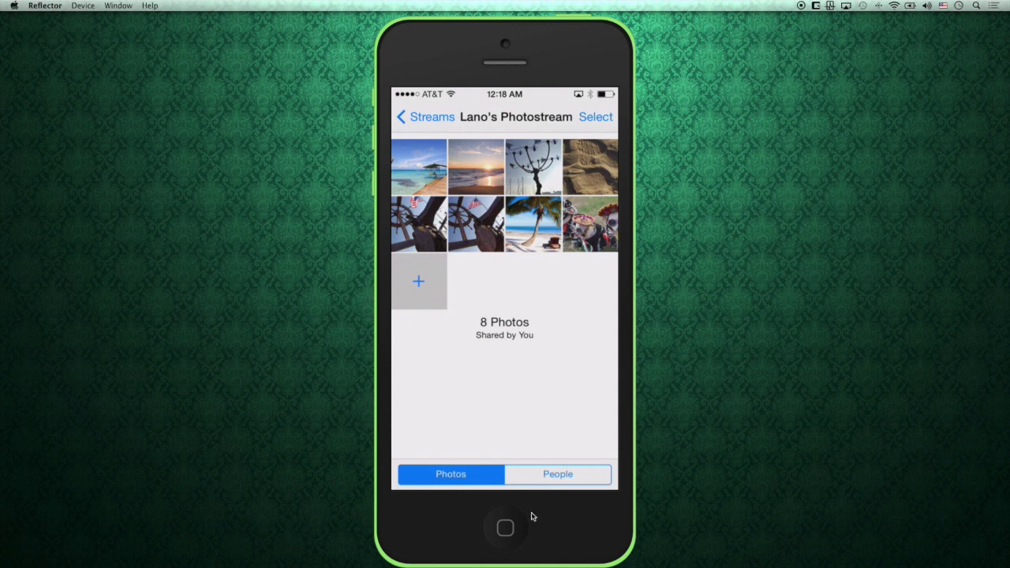
{"action": "left_click", "coordinate": [545, 474]}
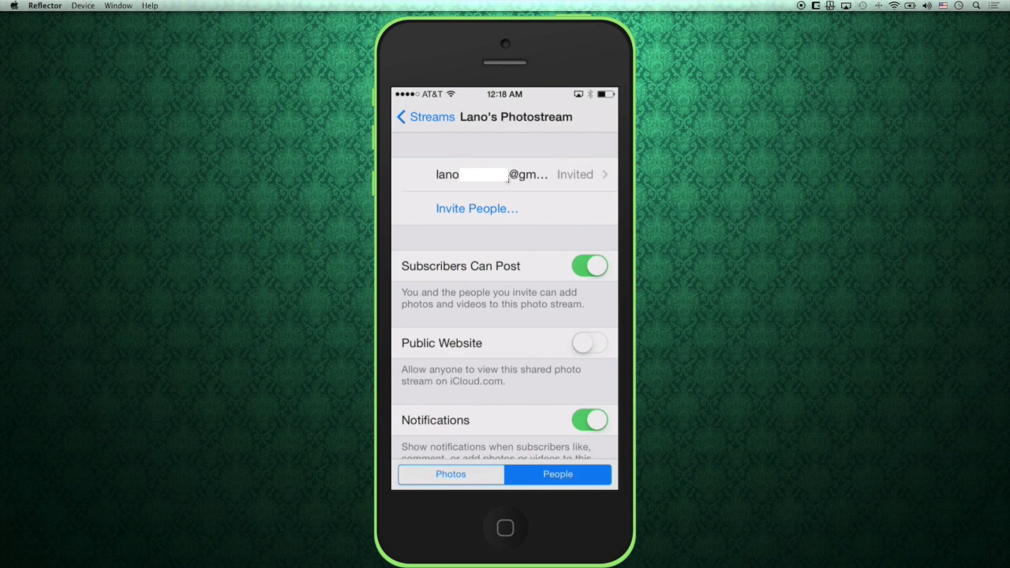
{"action": "left_click", "coordinate": [432, 121]}
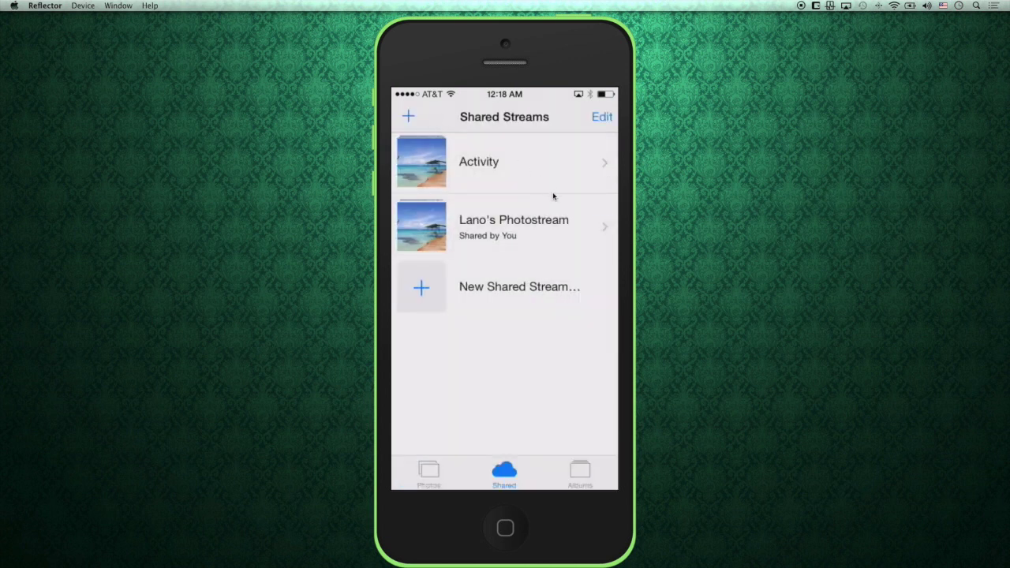